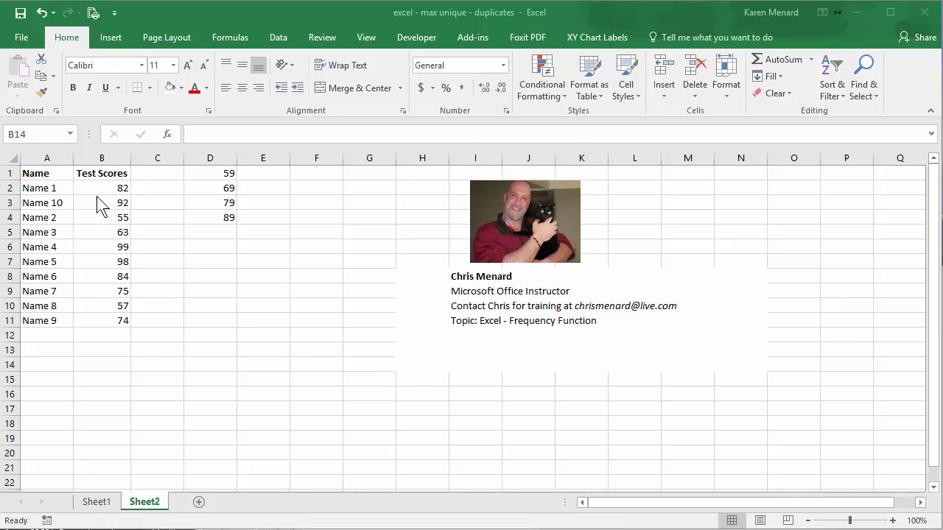
Enter =COUNTIFS(B2:B11,">=70",B2:B11,"<=79") in B14 to count scores from 70 to 79
{"action": "left_click", "coordinate": [106, 365]}
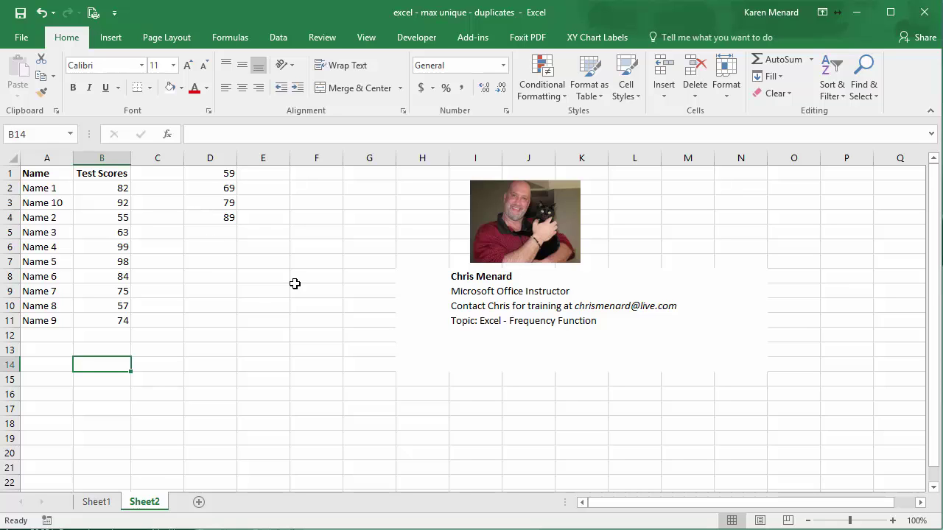
{"action": "type", "text": "=counti"}
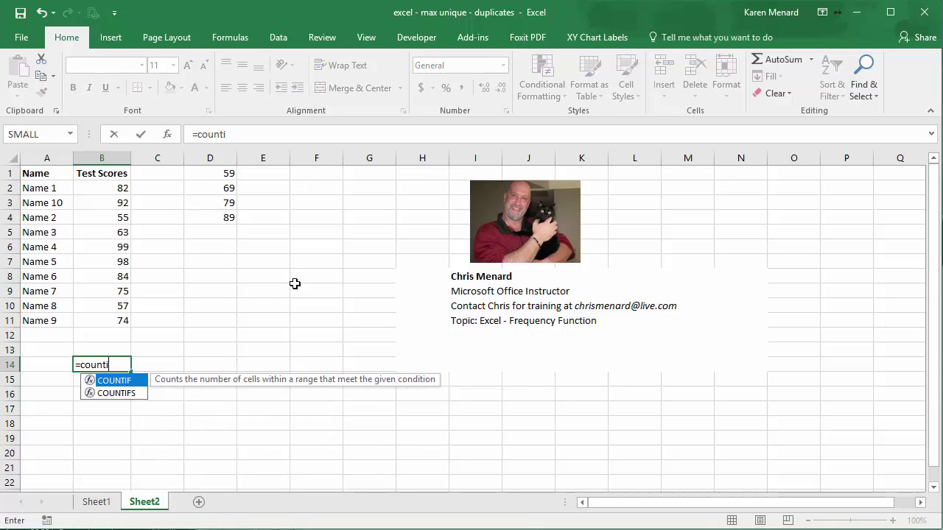
{"action": "type", "text": "fs"}
{"action": "key", "text": "Tab"}
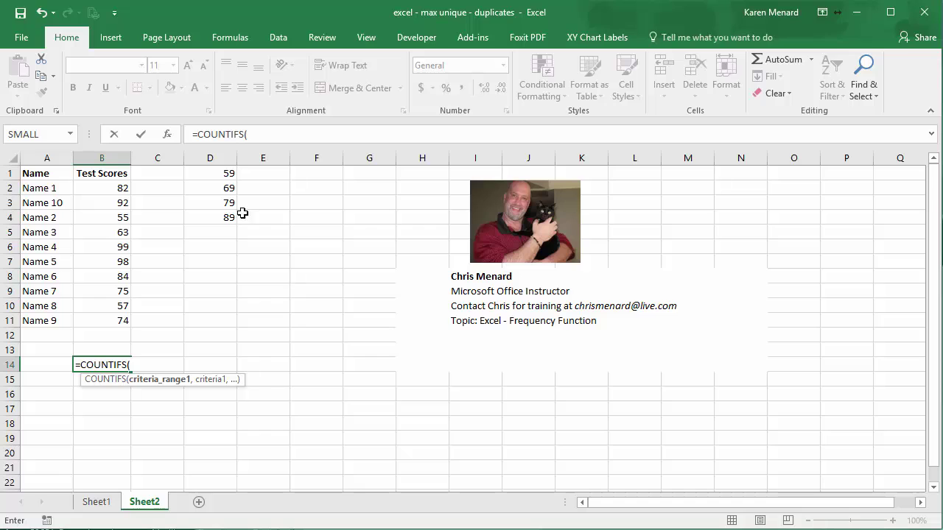
{"action": "left_click_drag", "start_coordinate": [103, 188], "coordinate": [101, 317]}
{"action": "type", "text": ","}
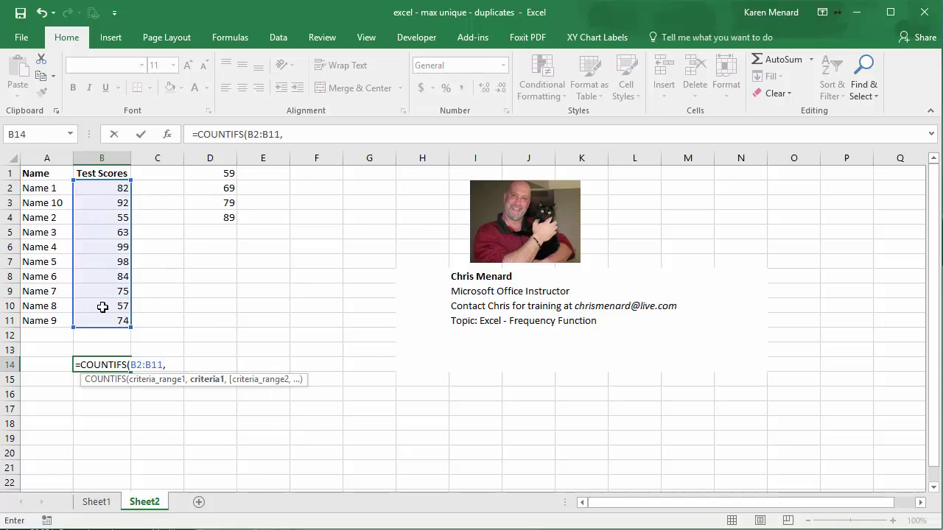
{"action": "type", "text": "\">=70\","}
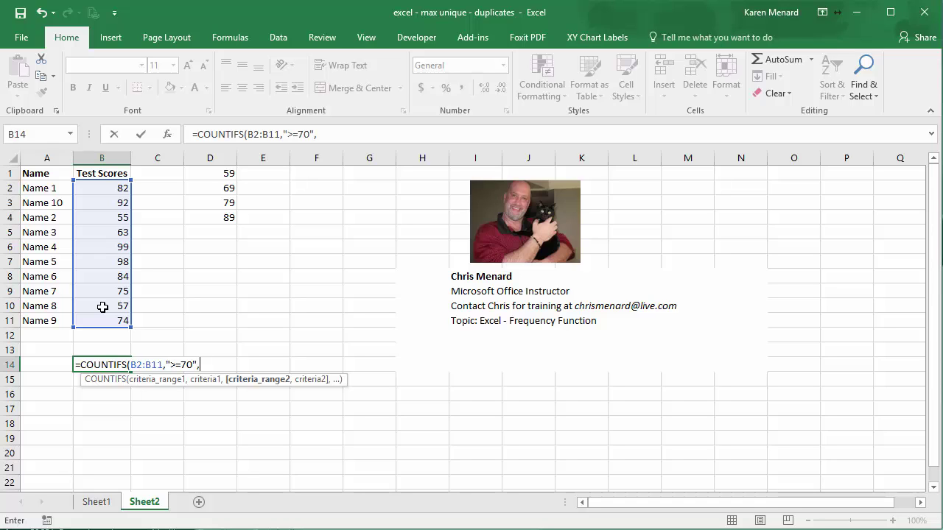
{"action": "left_click_drag", "start_coordinate": [104, 188], "coordinate": [111, 320]}
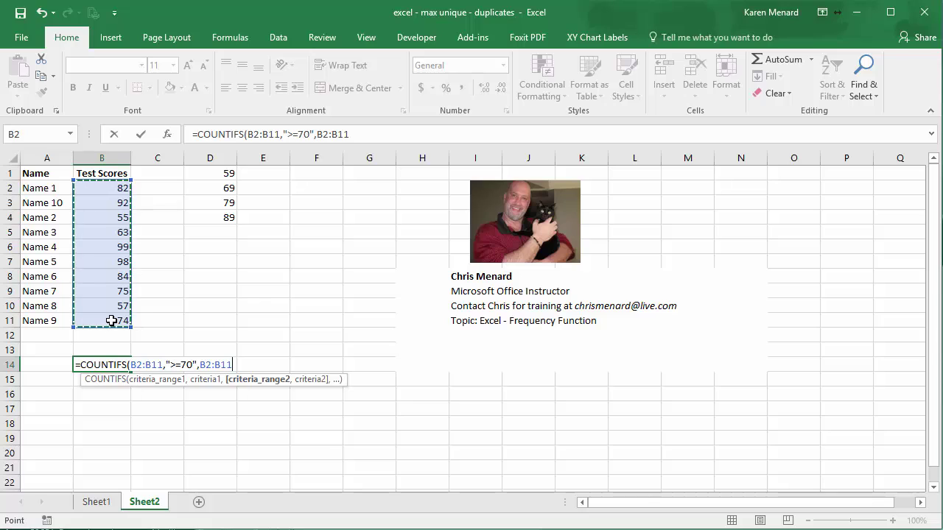
{"action": "type", "text": ","}
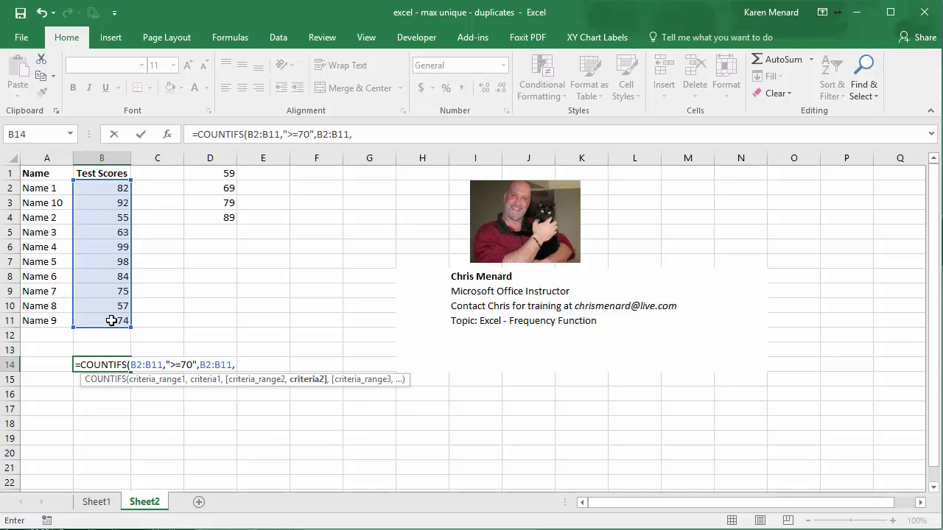
{"action": "type", "text": "\"<=79\""}
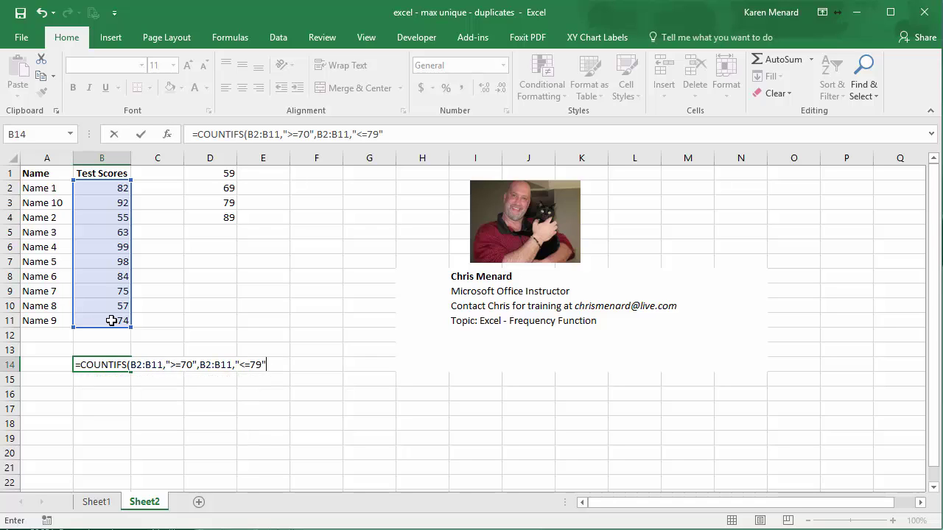
{"action": "key", "text": "Return"}
Check the result of 2 against the counted scores 74 and 75
{"action": "key", "text": "Up"}
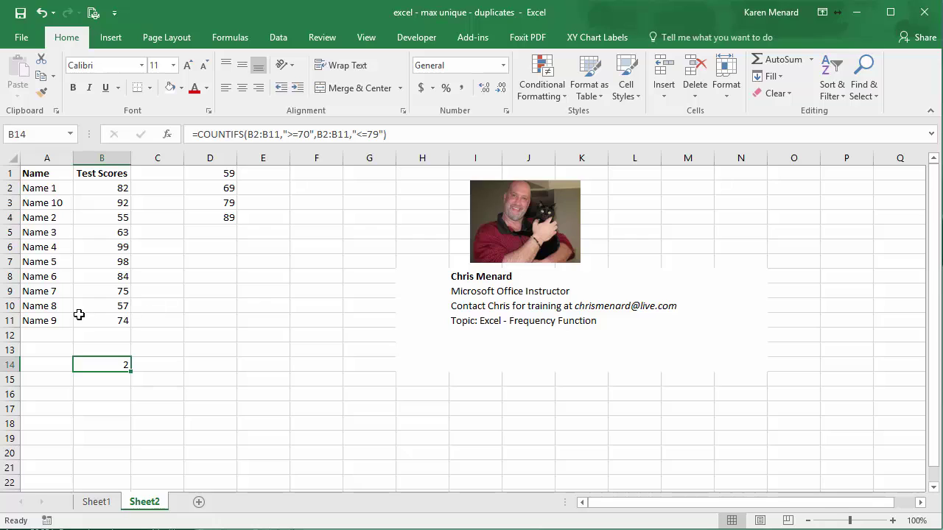
{"action": "left_click", "coordinate": [93, 320]}
{"action": "left_click", "coordinate": [99, 290]}
Clear the COUNTIFS formula from B14 and review the bin values 59, 69, 79, 89 in D1:D4
{"action": "left_click", "coordinate": [103, 364]}
{"action": "key", "text": "Delete"}
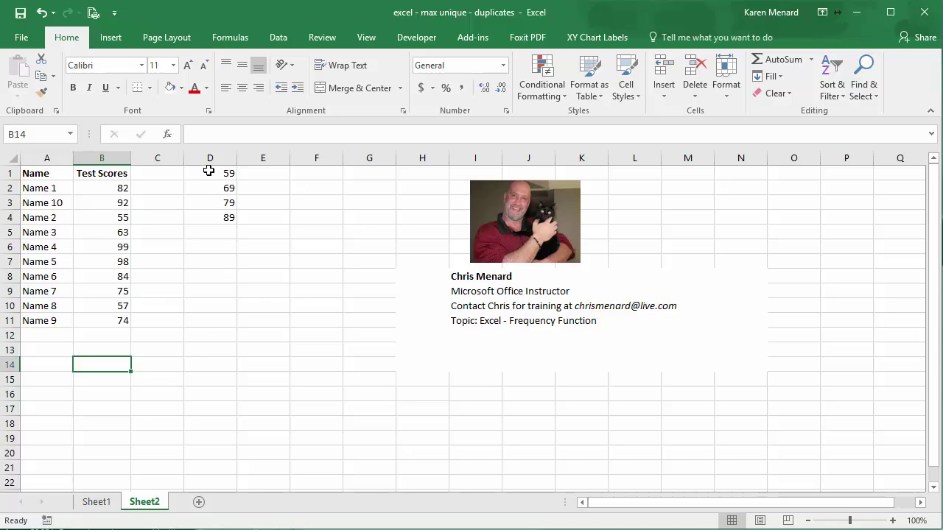
{"action": "left_click", "coordinate": [217, 177]}
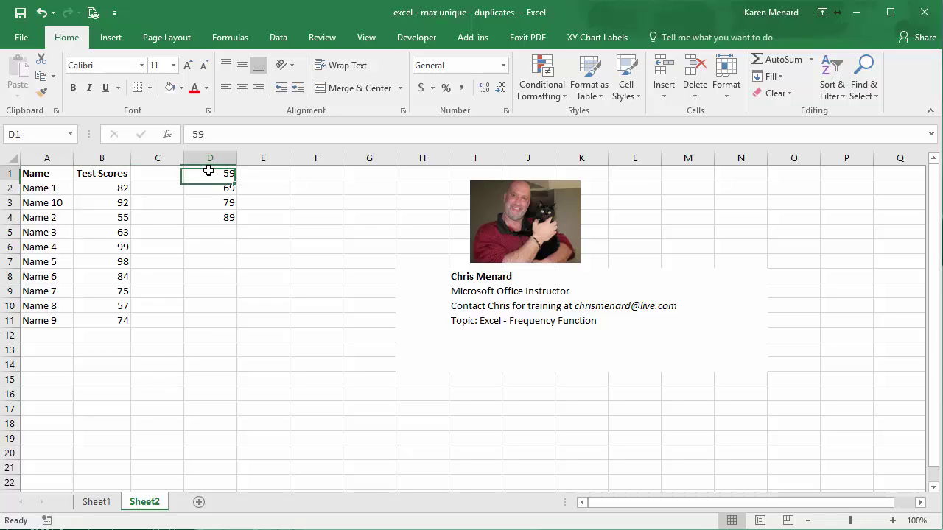
{"action": "left_click", "coordinate": [212, 217]}
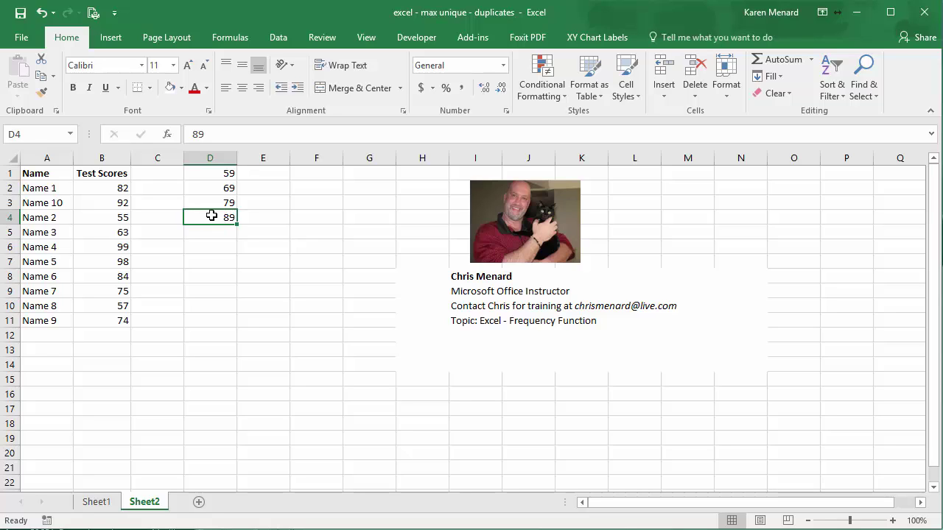
{"action": "left_click", "coordinate": [219, 205]}
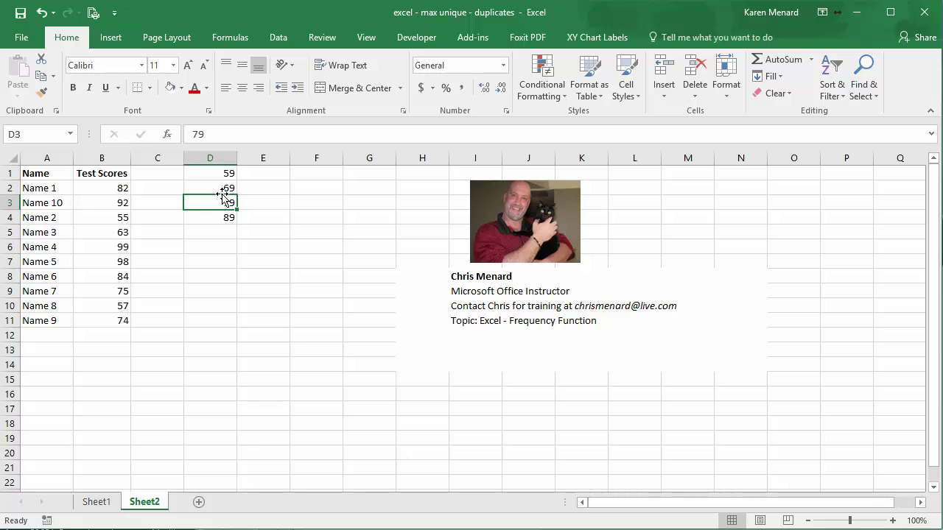
{"action": "left_click", "coordinate": [222, 189]}
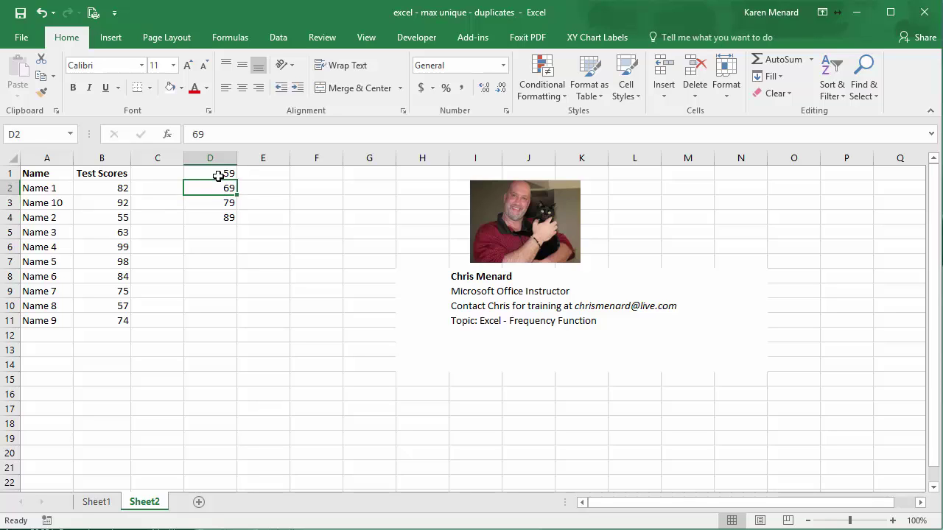
{"action": "left_click", "coordinate": [219, 176]}
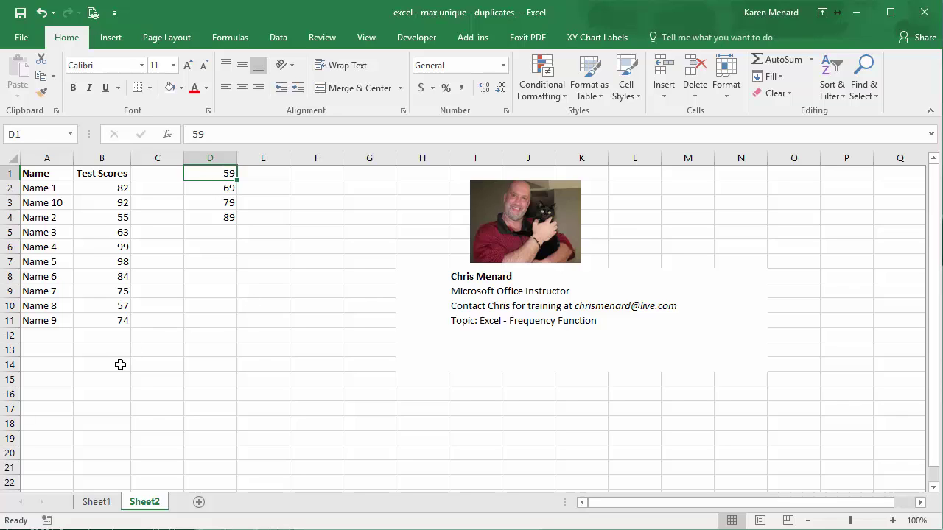
Array-enter =FREQUENCY($B$2:$B$11,D1:D4) across B14:B18, returning counts 2, 1, 2, 2, 3
{"action": "left_click_drag", "start_coordinate": [112, 368], "coordinate": [117, 418]}
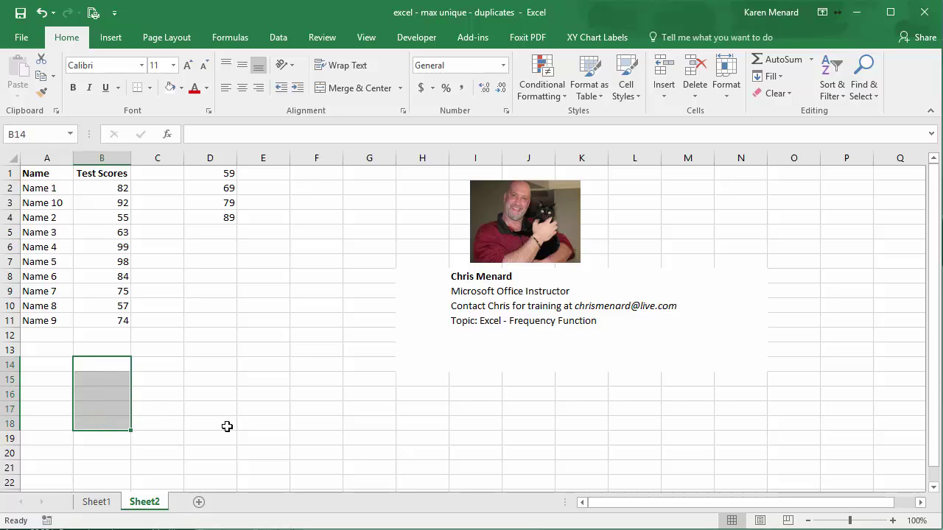
{"action": "type", "text": "=fre"}
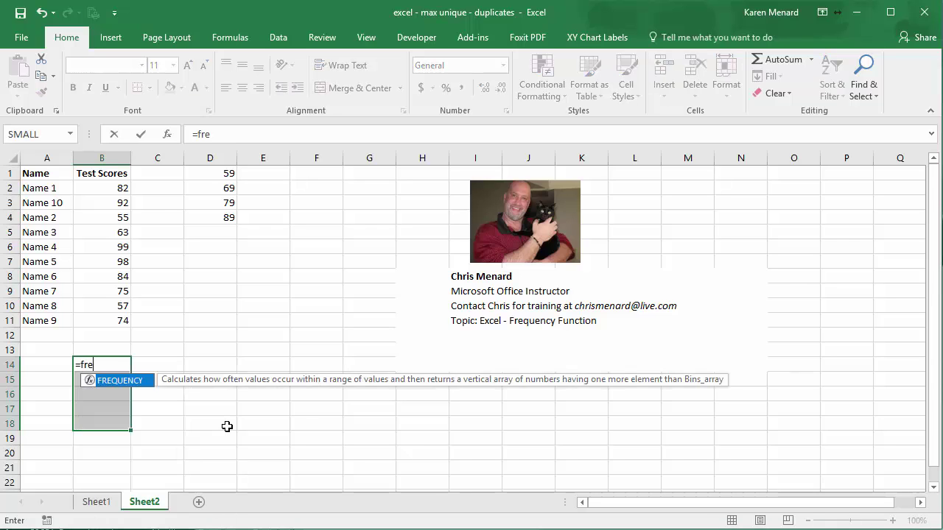
{"action": "key", "text": "Tab"}
{"action": "left_click_drag", "start_coordinate": [93, 184], "coordinate": [108, 313]}
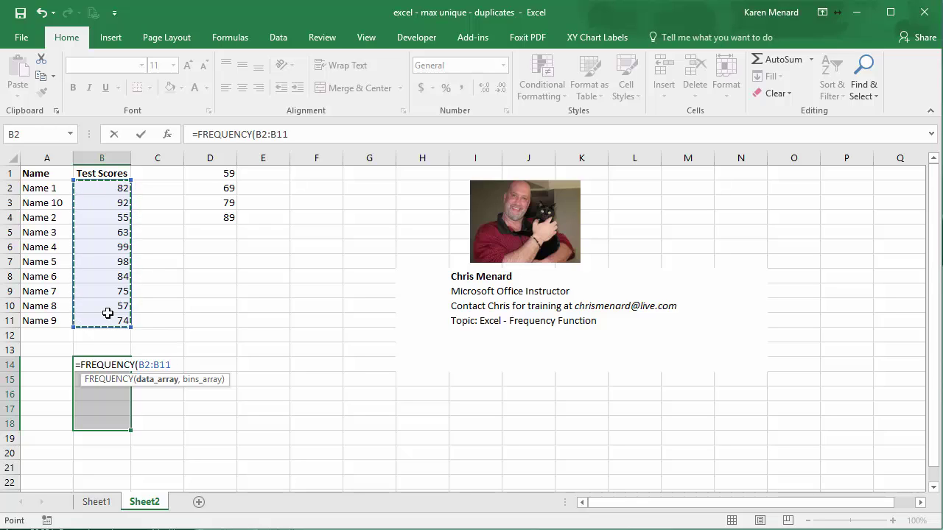
{"action": "key", "text": "F4"}
{"action": "type", "text": ","}
{"action": "left_click", "coordinate": [224, 177]}
{"action": "left_click_drag", "start_coordinate": [225, 185], "coordinate": [230, 221]}
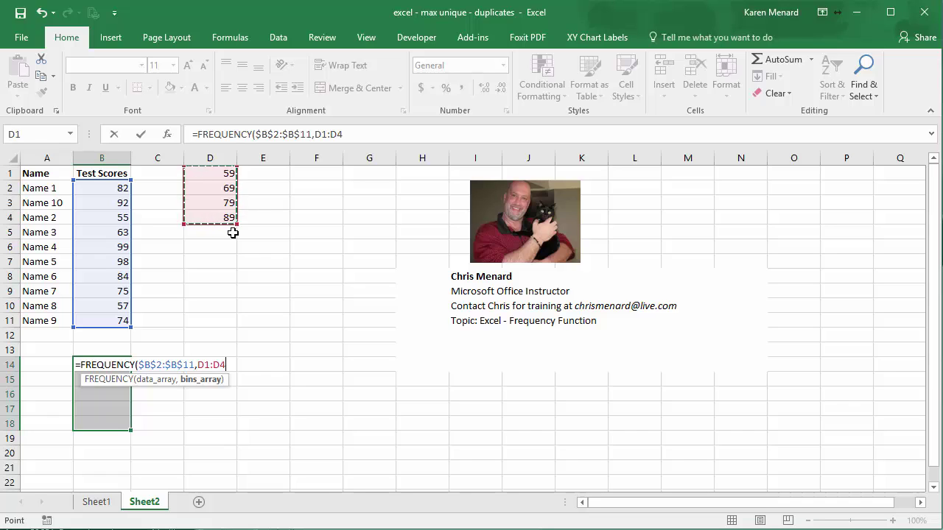
{"action": "key", "text": "ctrl+shift+Return"}
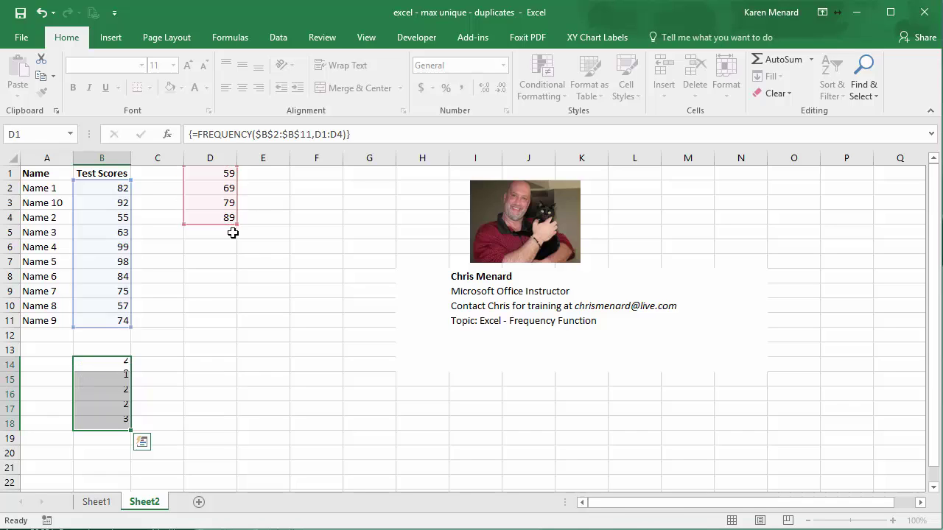
{"action": "left_click", "coordinate": [178, 384]}
{"action": "left_click", "coordinate": [116, 426]}
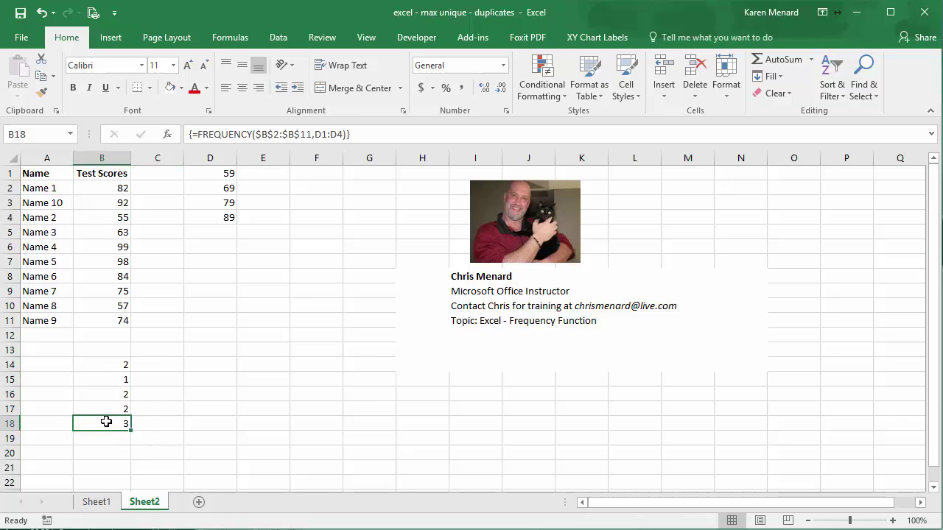
Sort the test scores in column B from largest to smallest
{"action": "left_click", "coordinate": [101, 216]}
{"action": "right_click", "coordinate": [102, 218]}
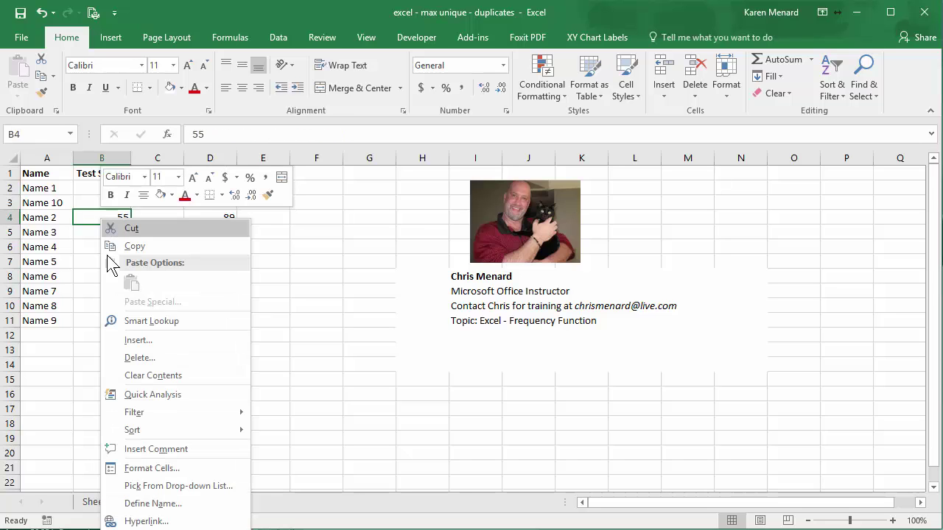
{"action": "mouse_move", "coordinate": [130, 432]}
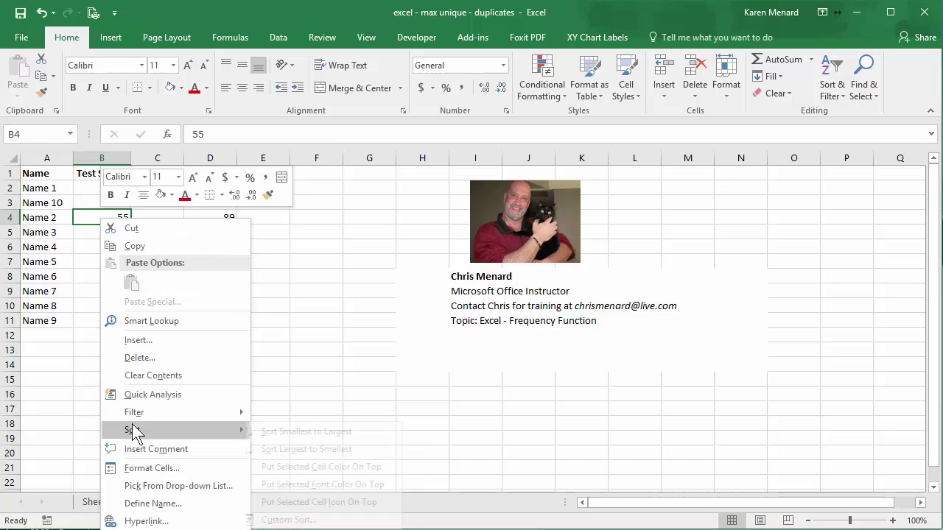
{"action": "left_click", "coordinate": [325, 451]}
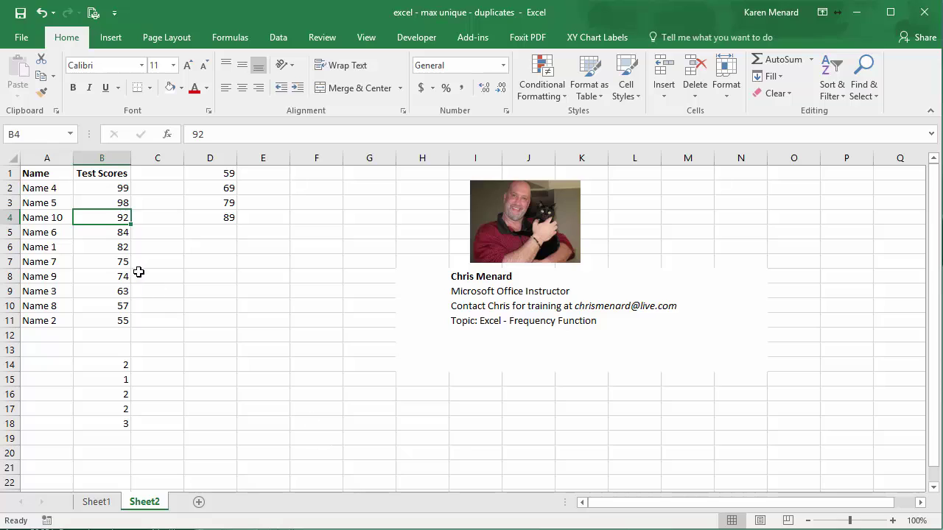
Compare the top scores in B2:B4 with the unchanged frequency counts in B15 and B17
{"action": "left_click_drag", "start_coordinate": [105, 187], "coordinate": [104, 247]}
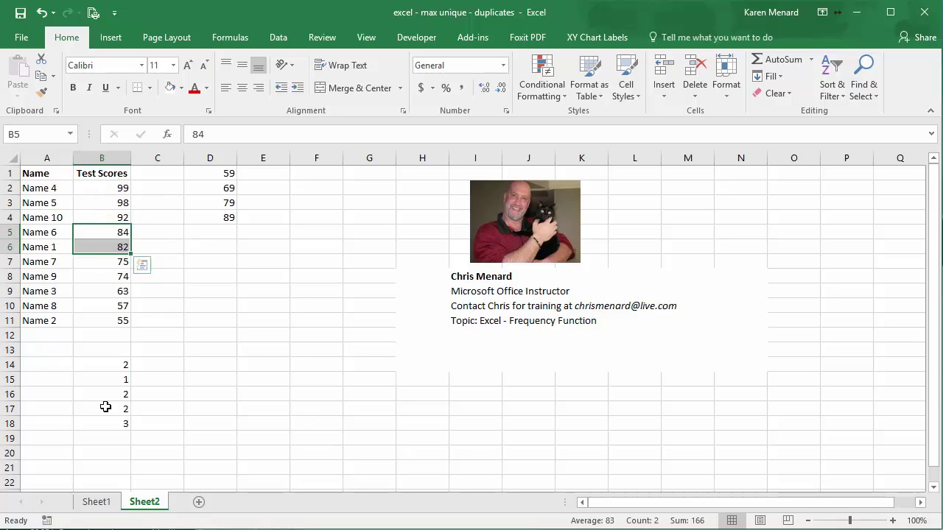
{"action": "left_click", "coordinate": [103, 409]}
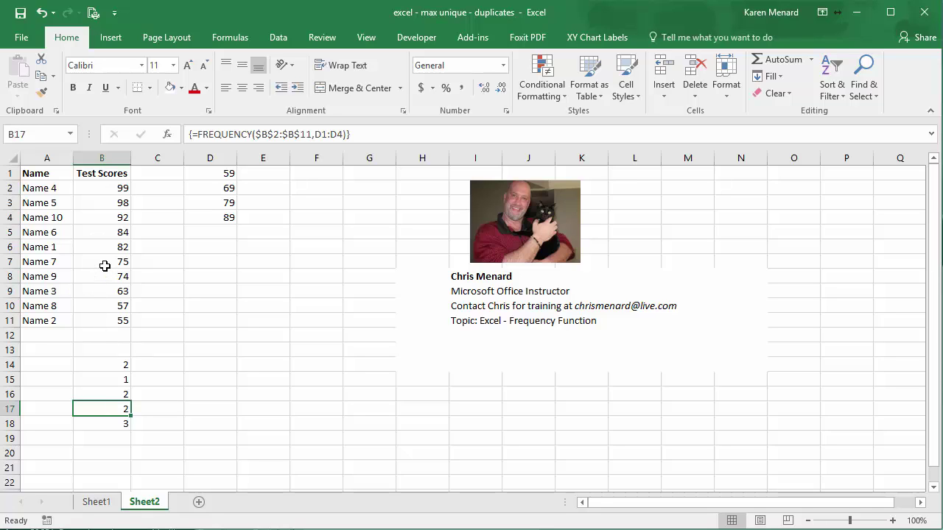
{"action": "left_click", "coordinate": [105, 380]}
{"action": "left_click", "coordinate": [103, 293]}
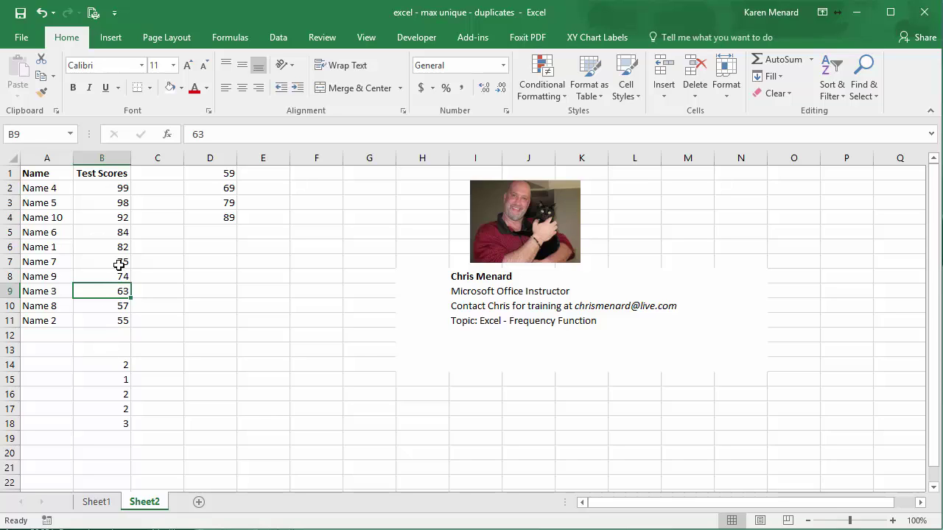
{"action": "left_click", "coordinate": [111, 218]}
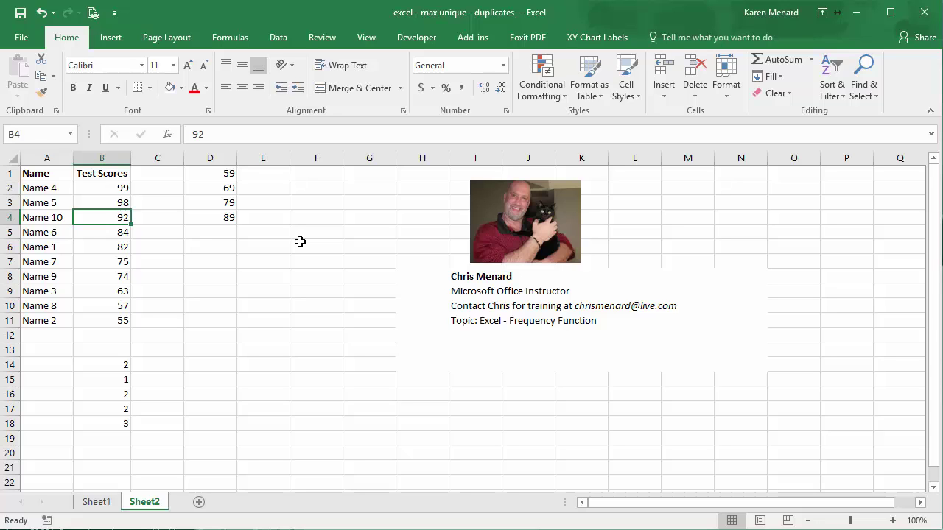
Change B4 to 89, then test filling B2:B11 with 95 and undo it
{"action": "type", "text": "89"}
{"action": "key", "text": "Return"}
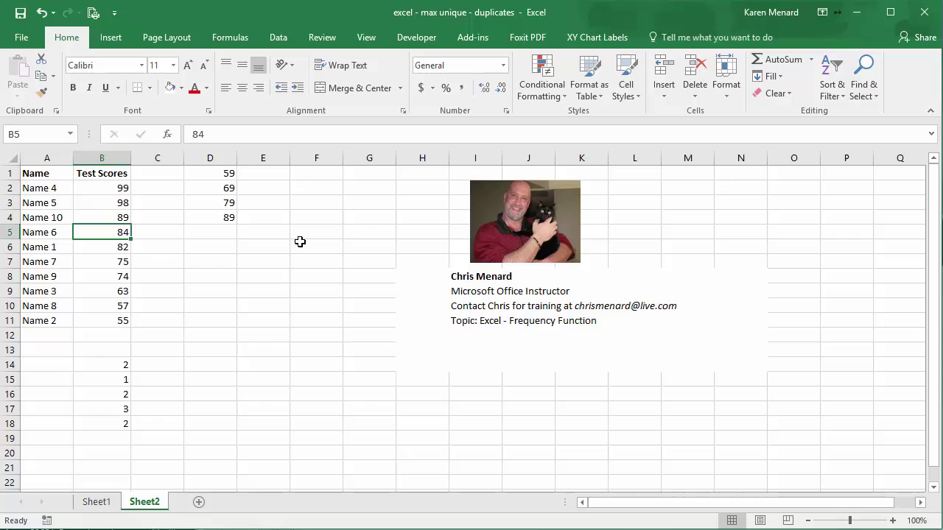
{"action": "left_click_drag", "start_coordinate": [121, 188], "coordinate": [104, 319]}
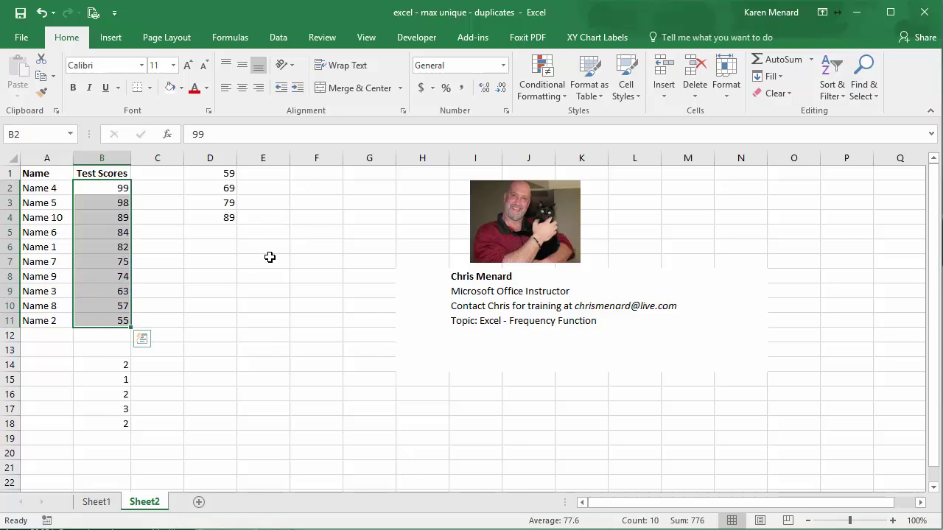
{"action": "type", "text": "95"}
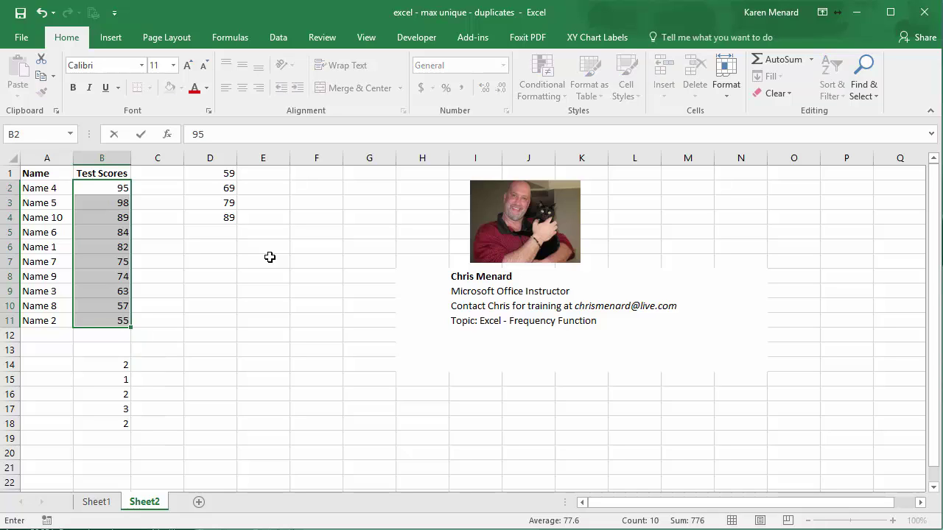
{"action": "key", "text": "ctrl+Return"}
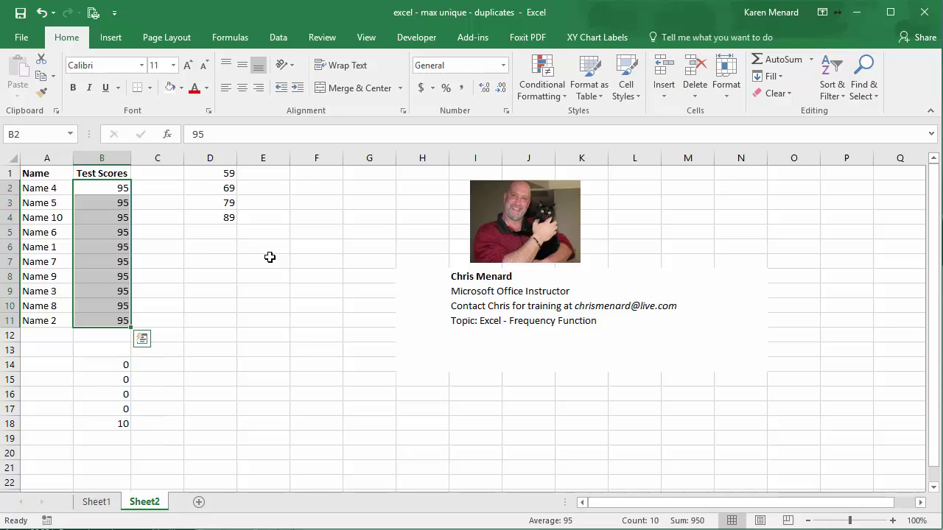
{"action": "left_click", "coordinate": [110, 221]}
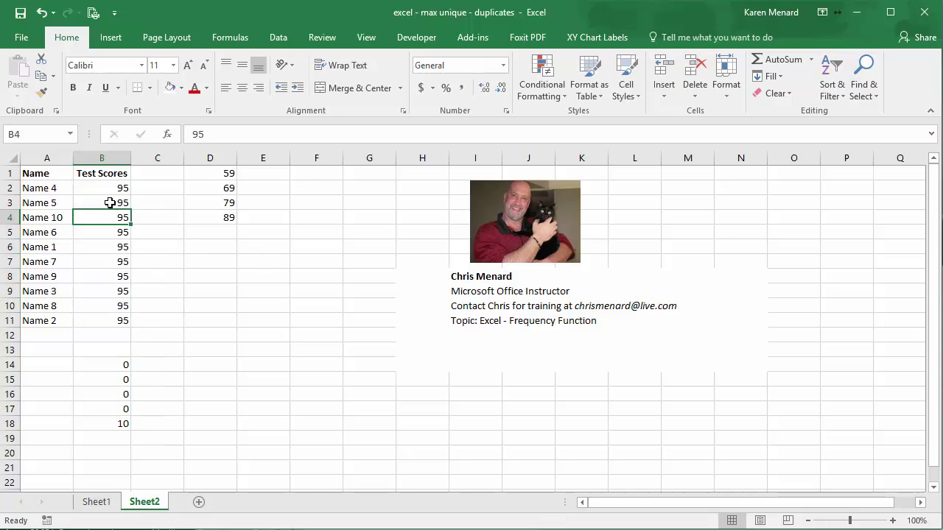
{"action": "left_click", "coordinate": [41, 13]}
{"action": "left_click", "coordinate": [110, 246]}
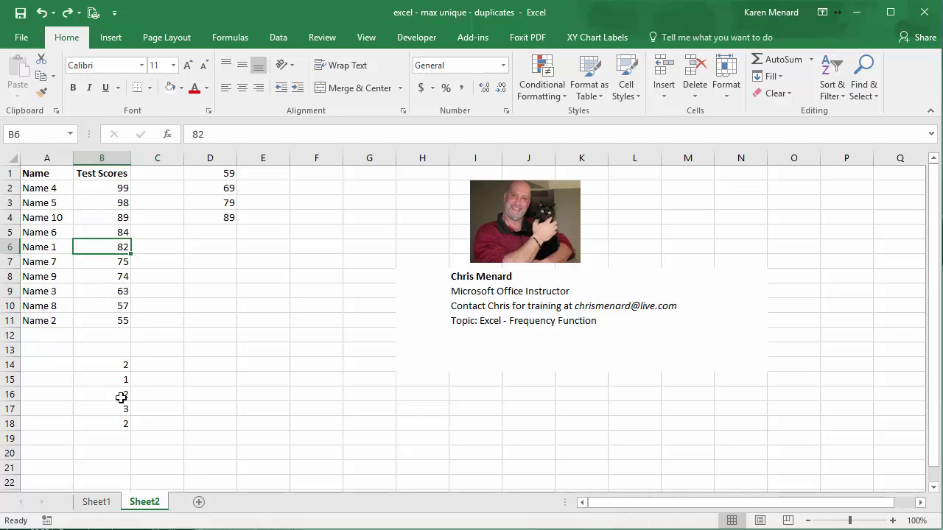
{"action": "left_click", "coordinate": [108, 369]}
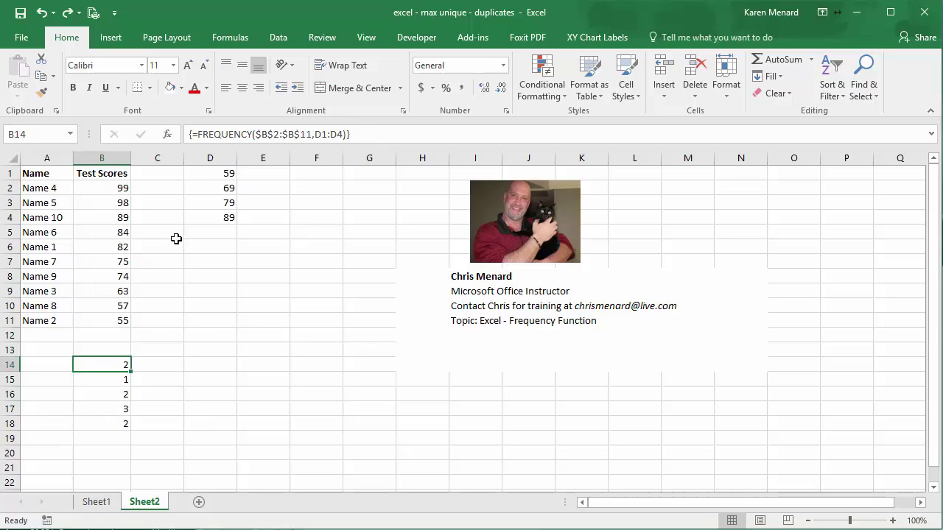
{"action": "left_click", "coordinate": [167, 293]}
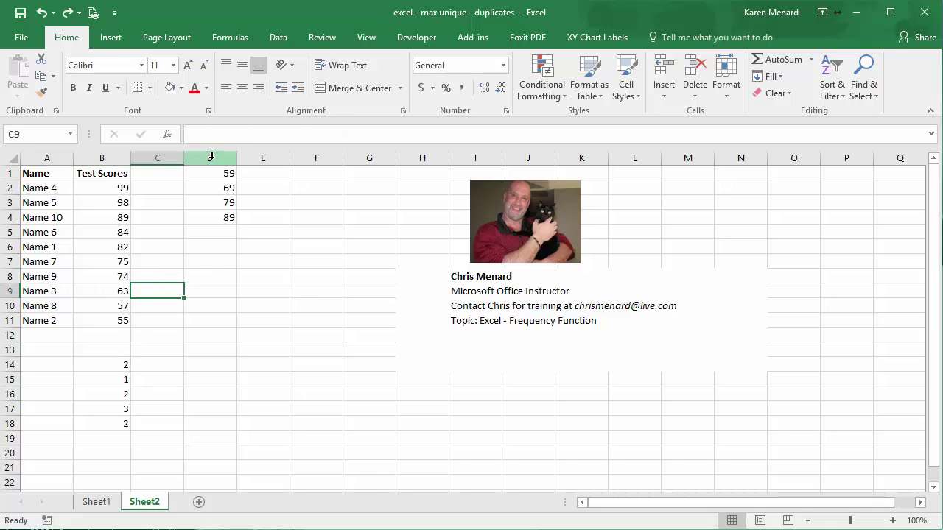
{"action": "left_click", "coordinate": [51, 420]}
{"action": "left_click_drag", "start_coordinate": [47, 365], "coordinate": [126, 432]}
{"action": "left_click", "coordinate": [213, 220]}
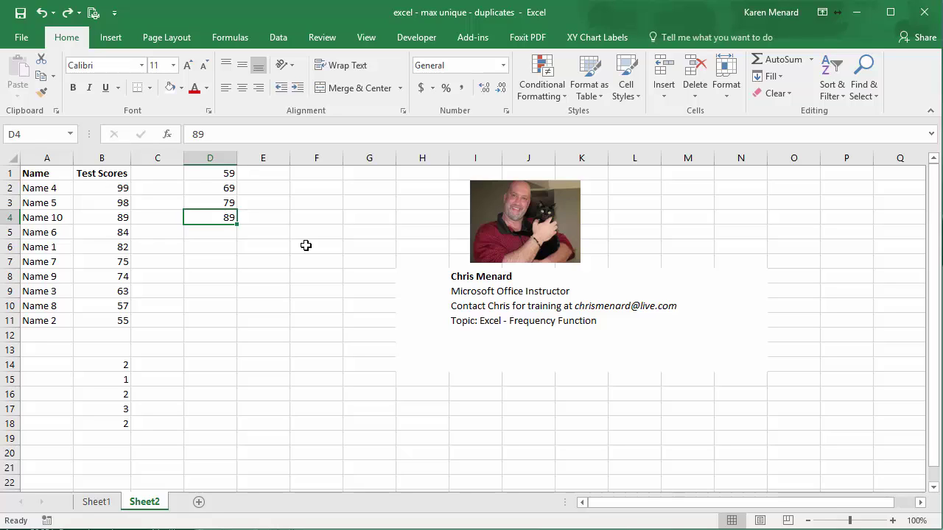
Set the top bin in D4 to 88 and check the FREQUENCY formula in B18
{"action": "type", "text": "88"}
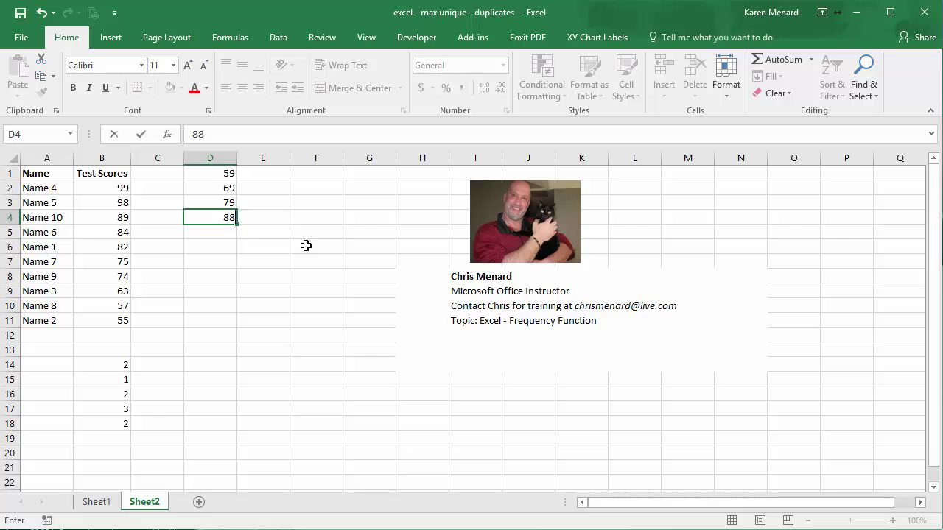
{"action": "key", "text": "Return"}
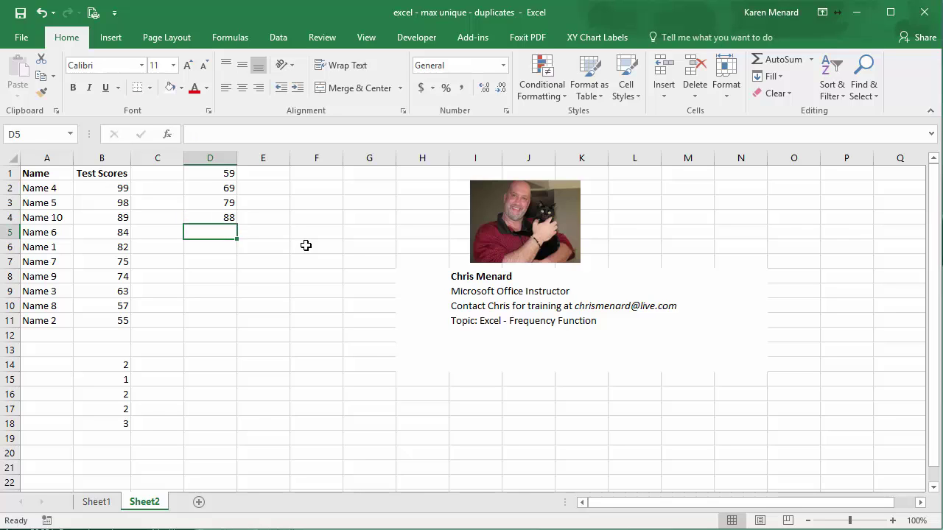
{"action": "left_click", "coordinate": [109, 426]}
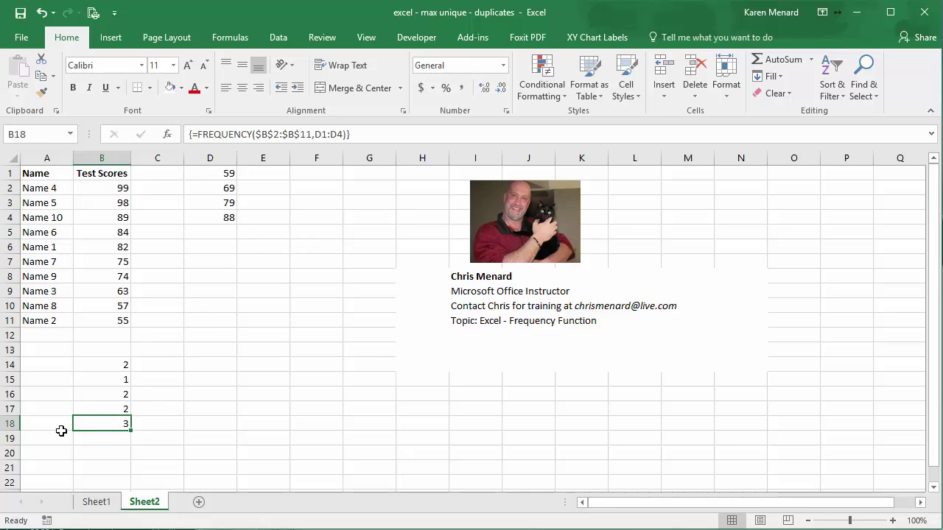